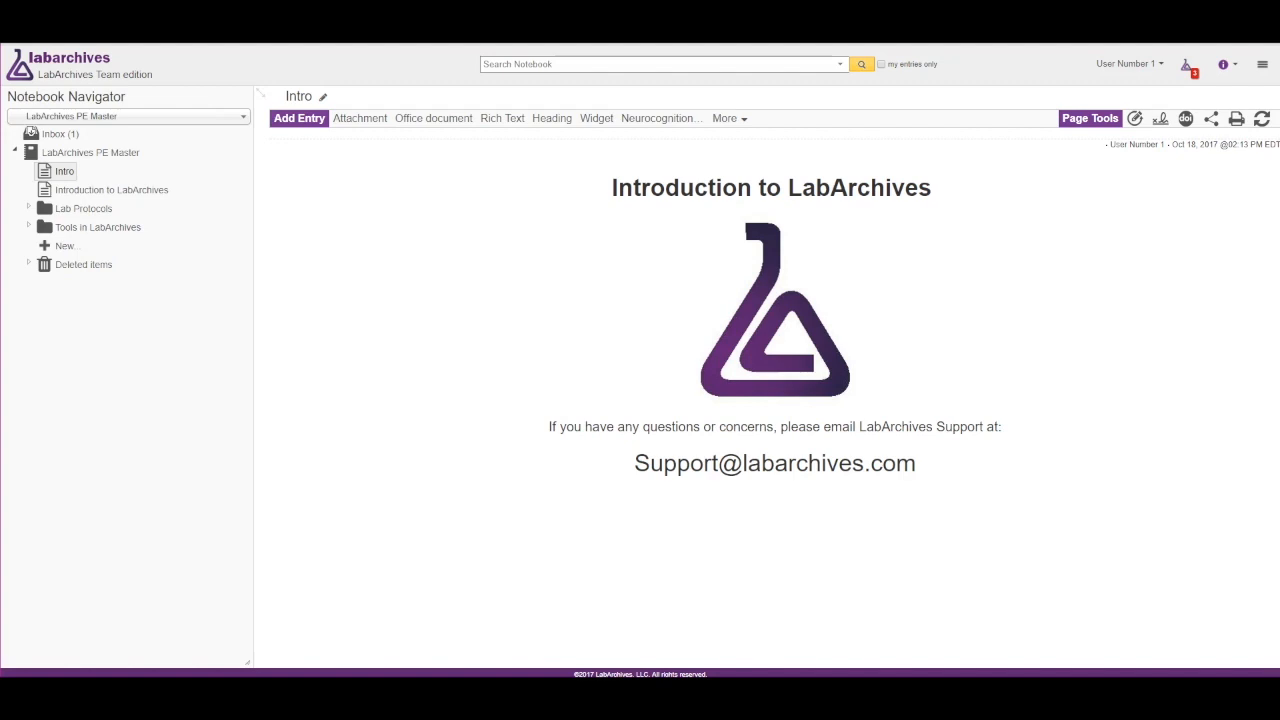
Add a new page inside the Lab Protocols folder, keeping the default name.
{"action": "left_click", "coordinate": [28, 208]}
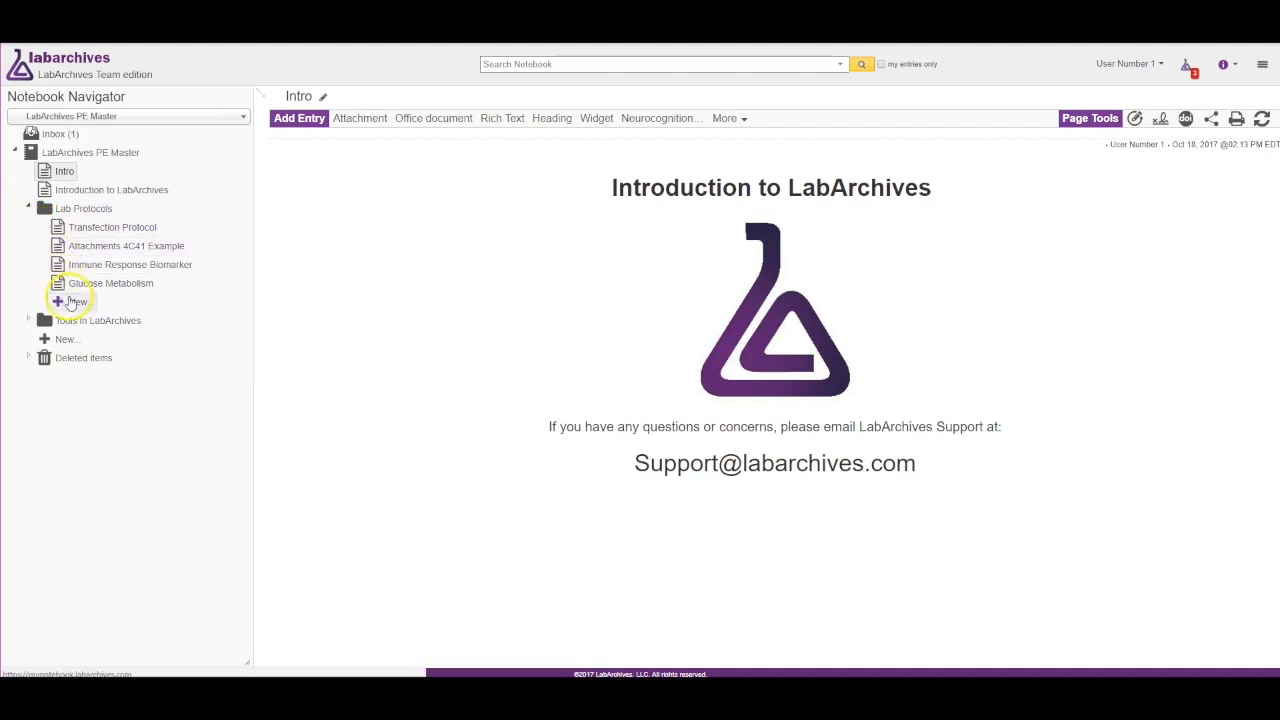
{"action": "left_click", "coordinate": [72, 301]}
{"action": "left_click", "coordinate": [100, 334]}
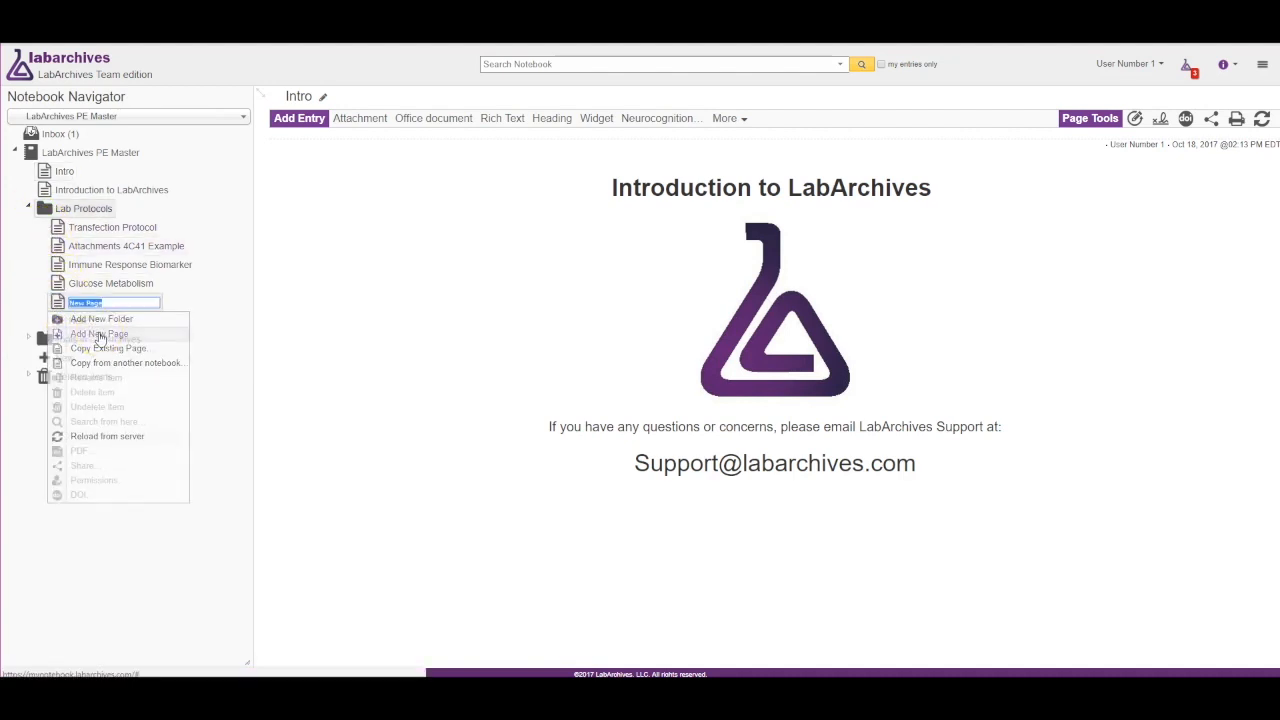
{"action": "key", "text": "Return"}
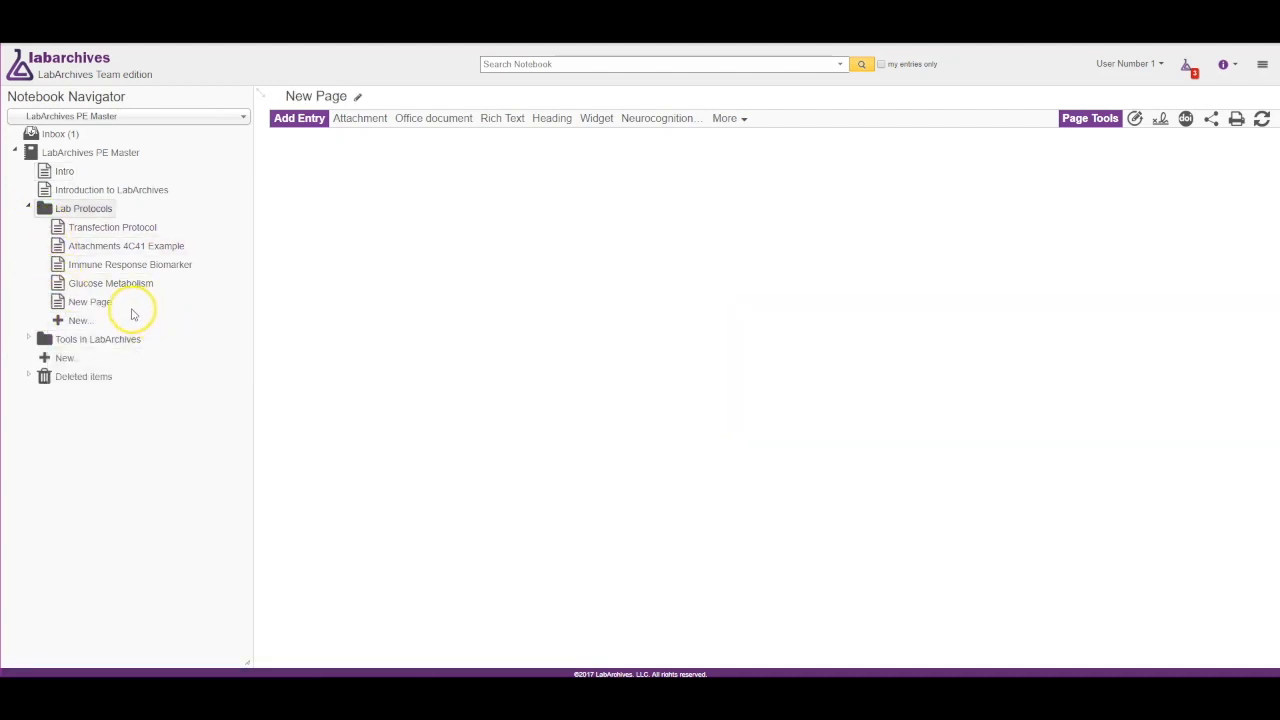
Move the new page to the notebook's top level below Intro and rename it Demo Page.
{"action": "left_click_drag", "start_coordinate": [110, 302], "coordinate": [66, 194]}
{"action": "right_click", "coordinate": [66, 193]}
{"action": "left_click", "coordinate": [94, 264]}
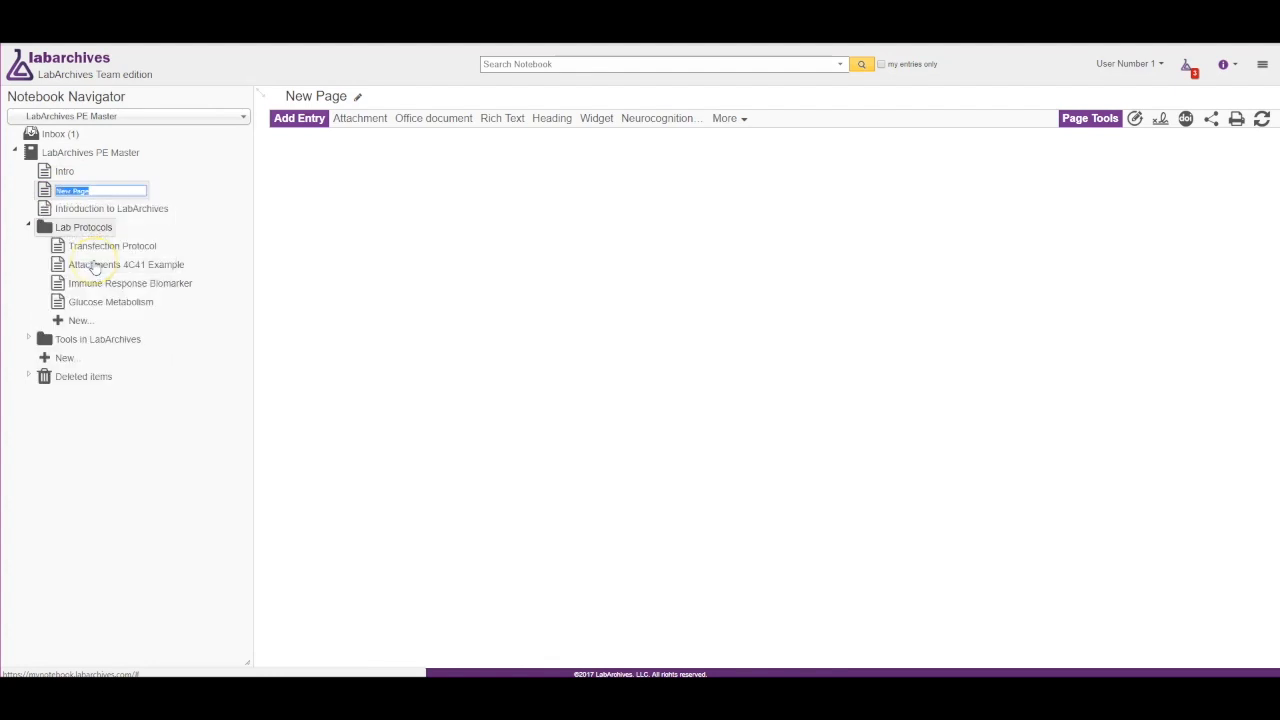
{"action": "type", "text": "Demo Page"}
{"action": "key", "text": "Return"}
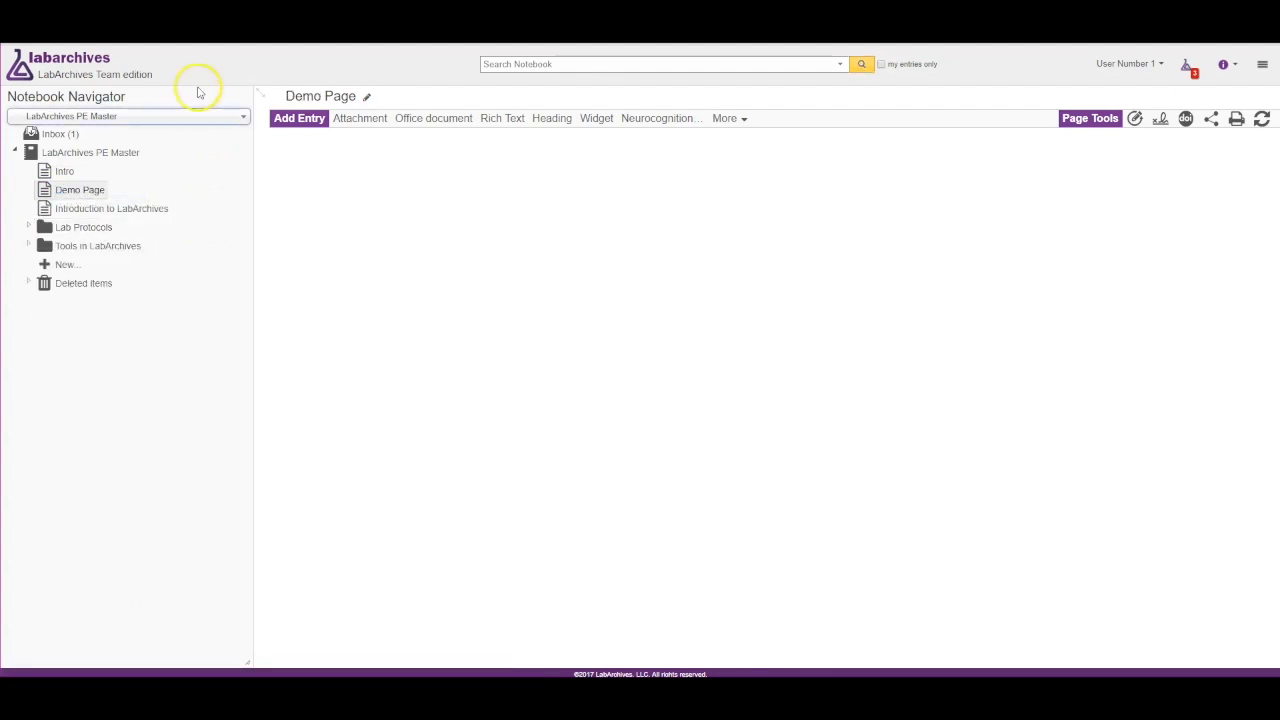
Browse the notebook selector list and the advanced search options, then close both.
{"action": "left_click", "coordinate": [195, 118]}
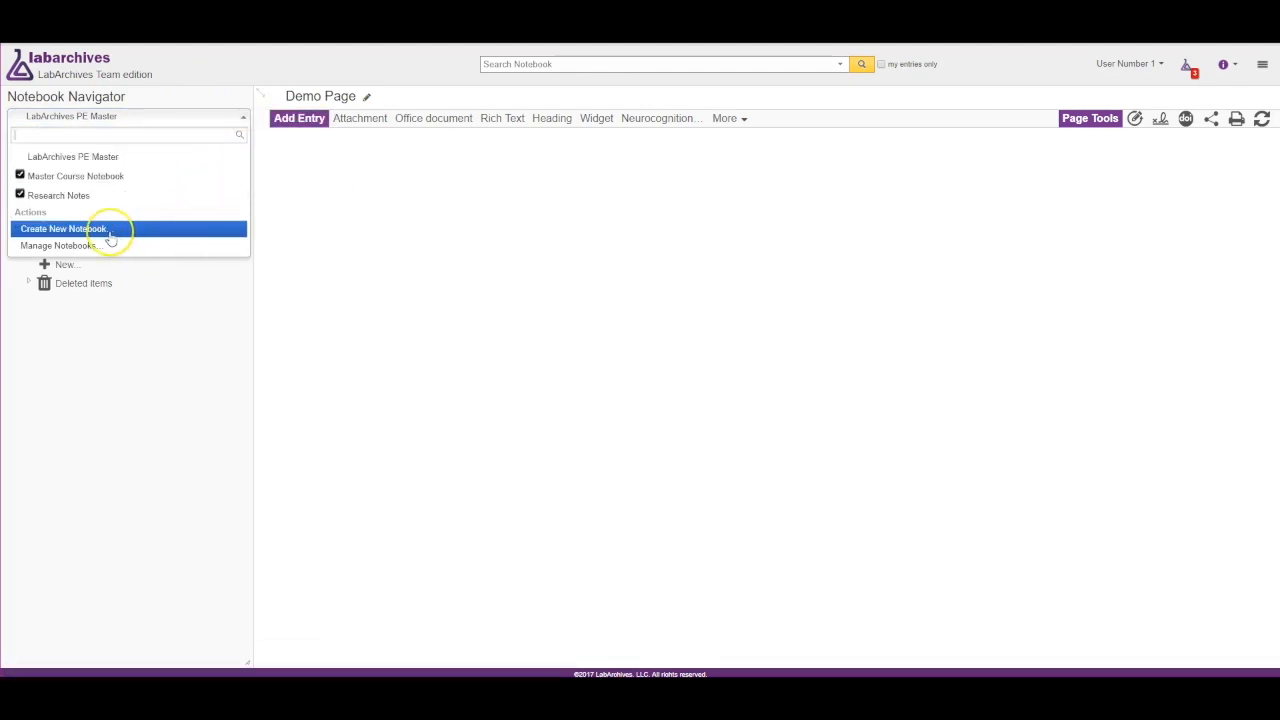
{"action": "left_click", "coordinate": [414, 257]}
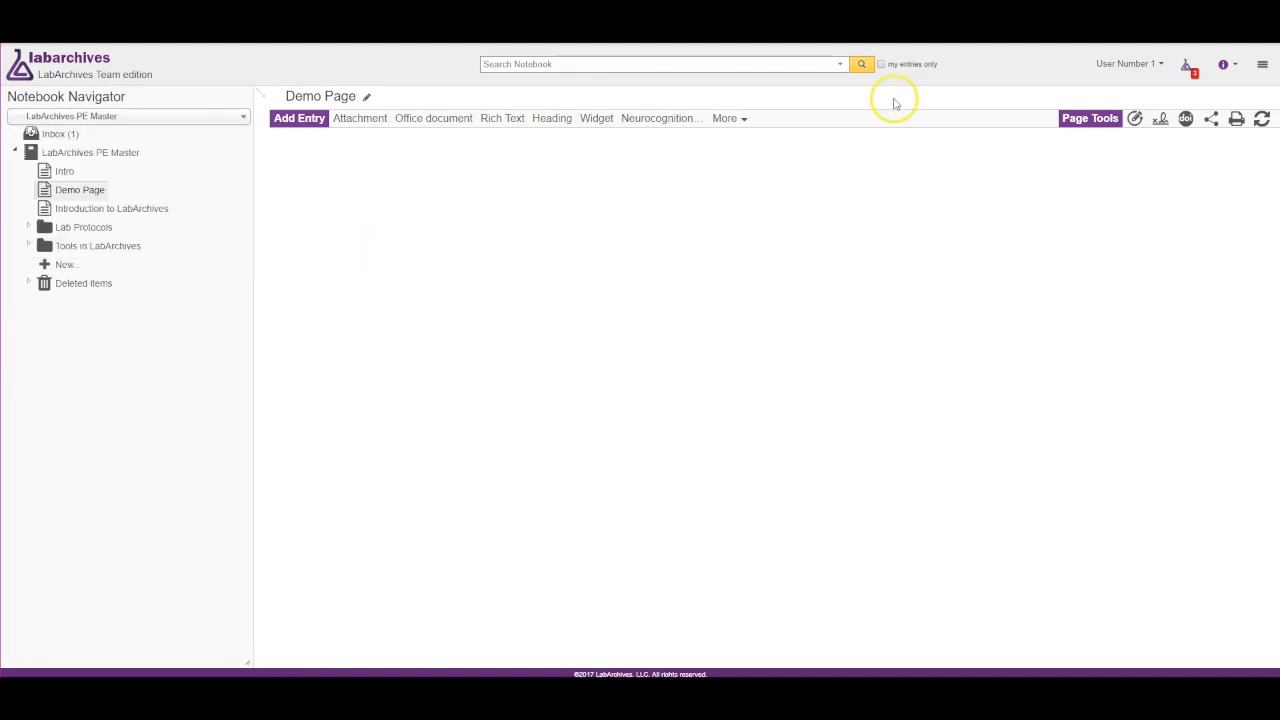
{"action": "left_click", "coordinate": [842, 65]}
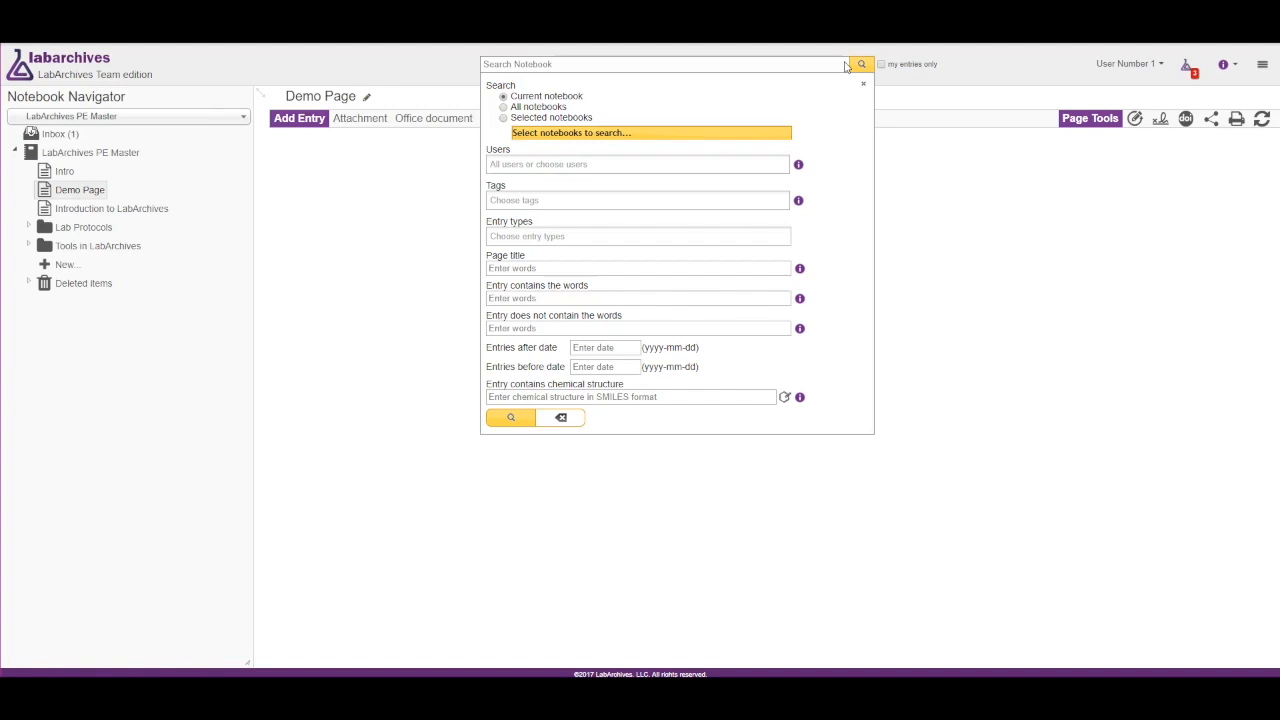
{"action": "left_click", "coordinate": [845, 65]}
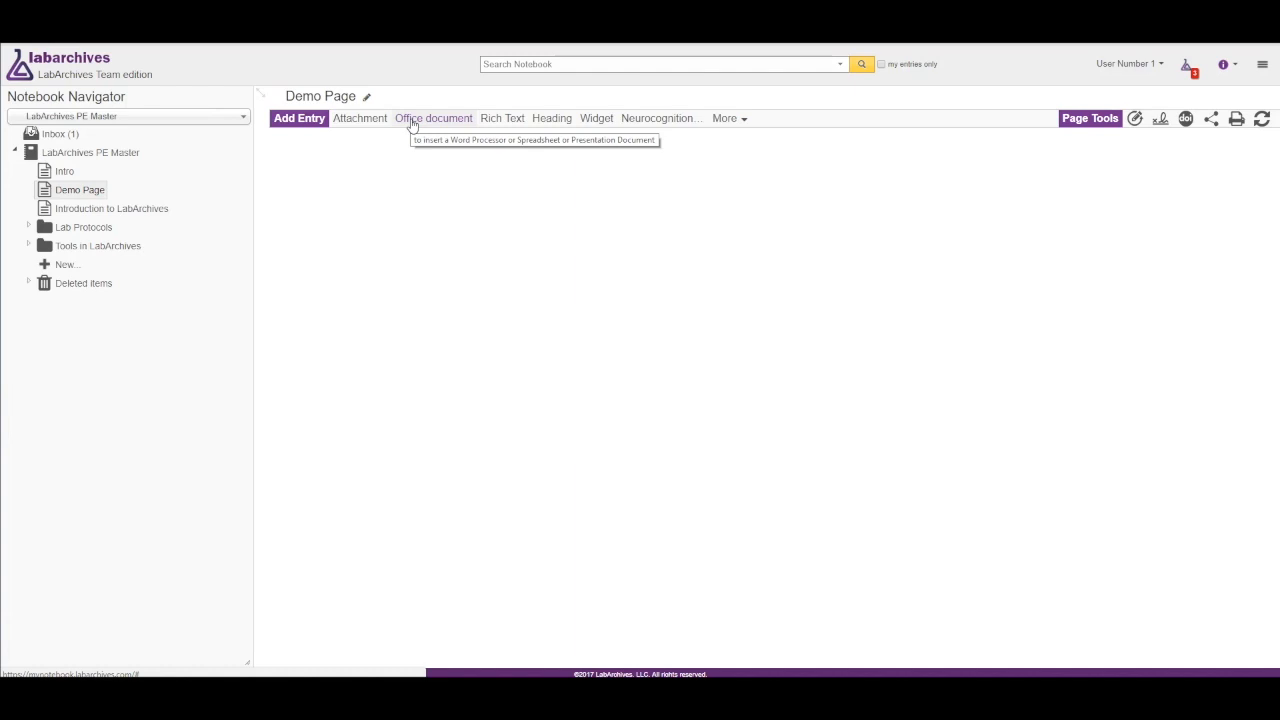
Add a rich text entry reading "This is a rich text entry" and save it to the page.
{"action": "left_click", "coordinate": [492, 121]}
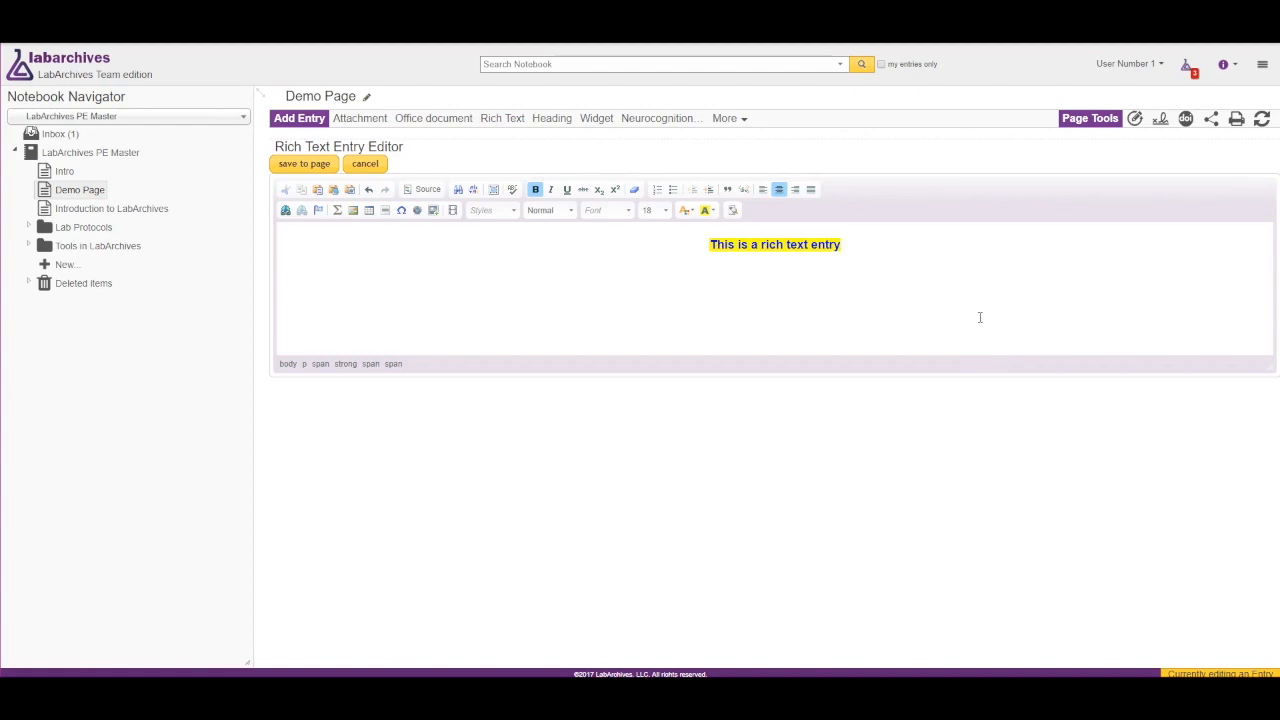
{"action": "left_click", "coordinate": [305, 165]}
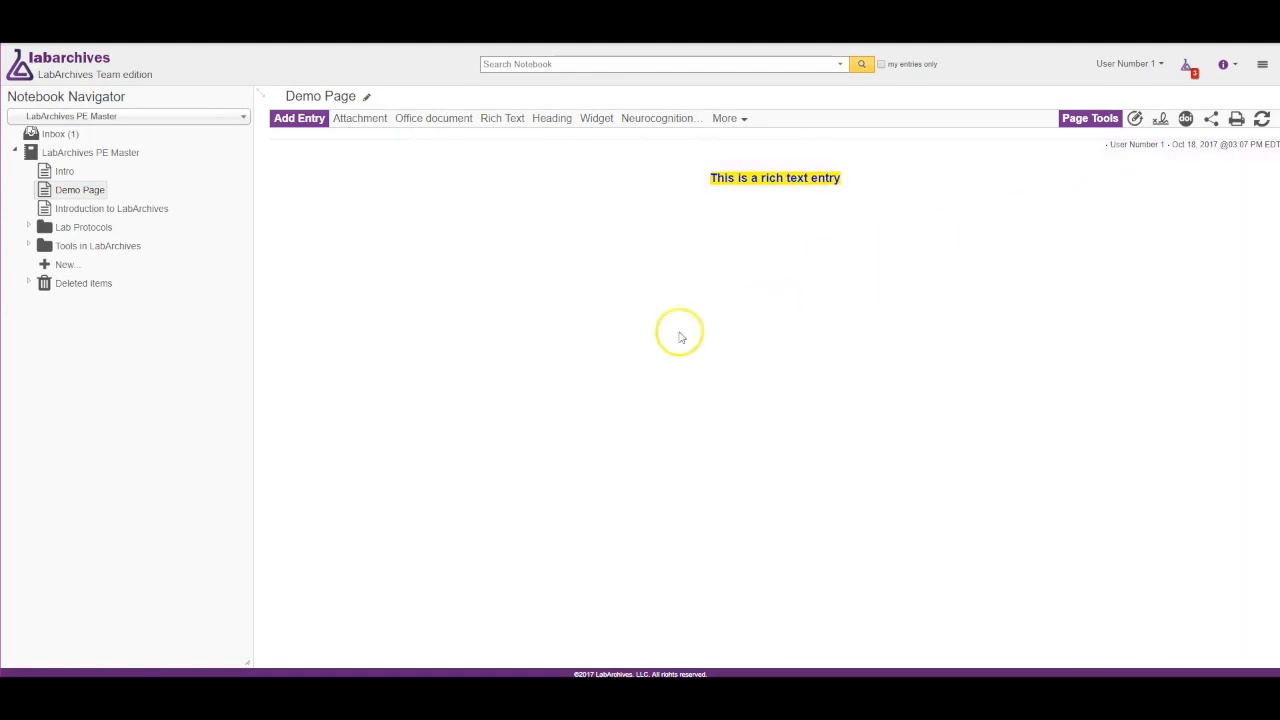
Expand the Deleted items folder and view the rich text entry's actions menu.
{"action": "left_click", "coordinate": [29, 283]}
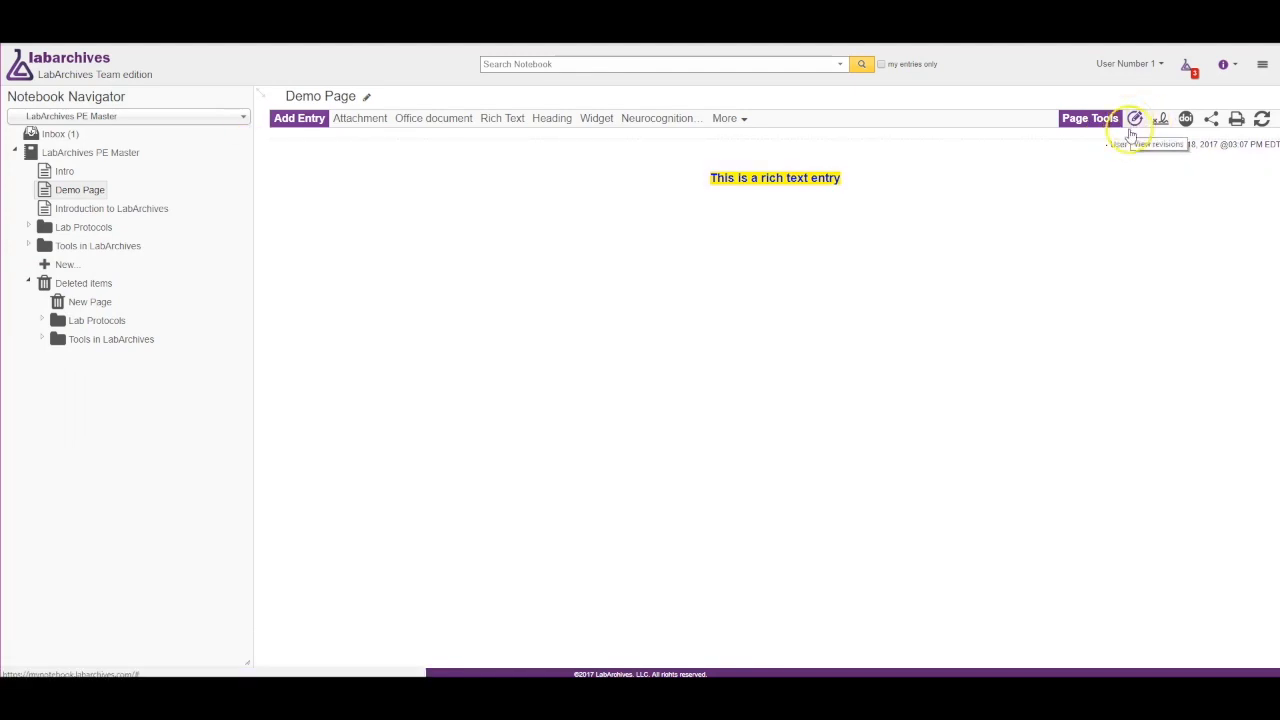
{"action": "mouse_move", "coordinate": [834, 171]}
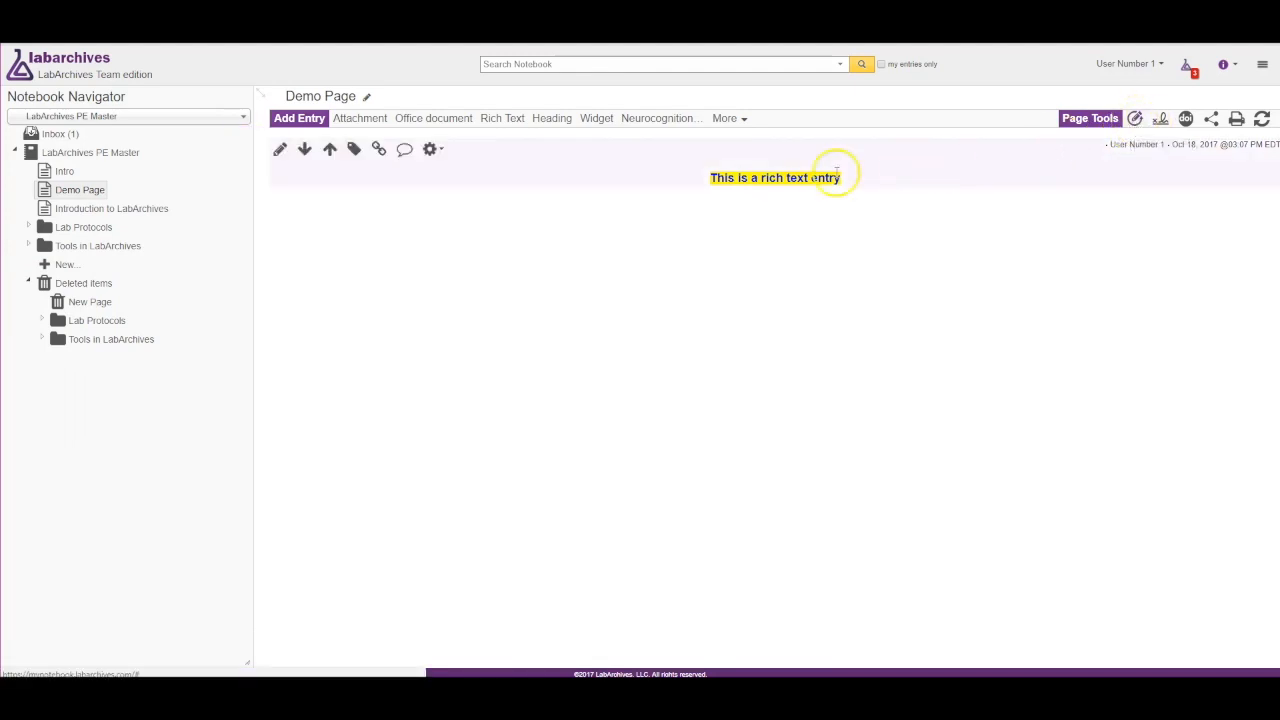
{"action": "left_click", "coordinate": [432, 151]}
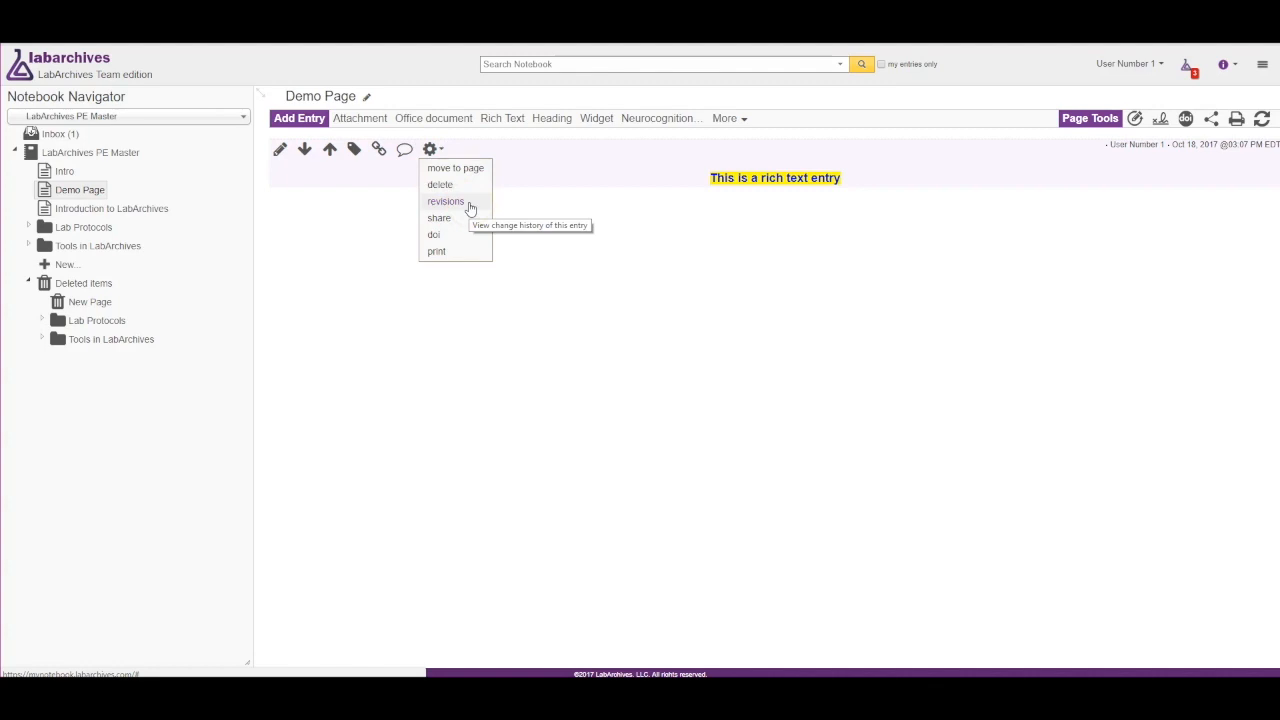
{"action": "left_click", "coordinate": [755, 285]}
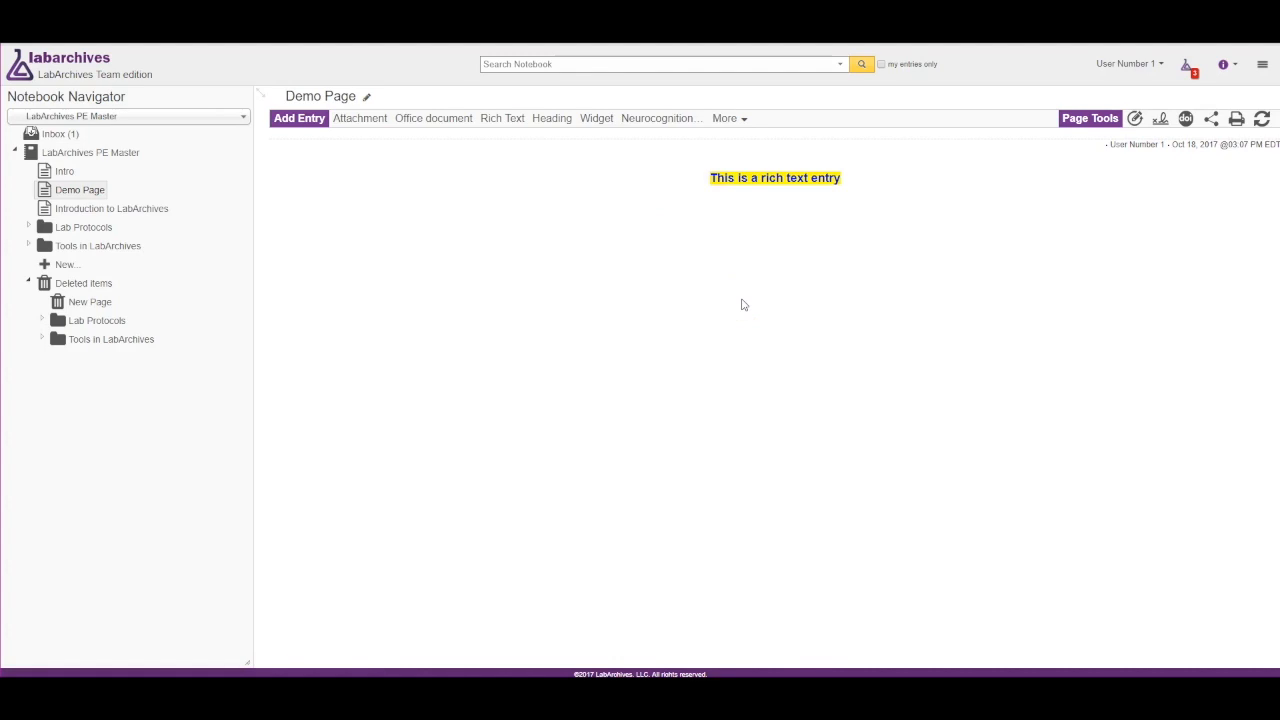
Attach A_Word_Document.docx and An_Excel_Document.xlsx to Demo Page.
{"action": "left_click", "coordinate": [374, 127]}
{"action": "left_click", "coordinate": [310, 343]}
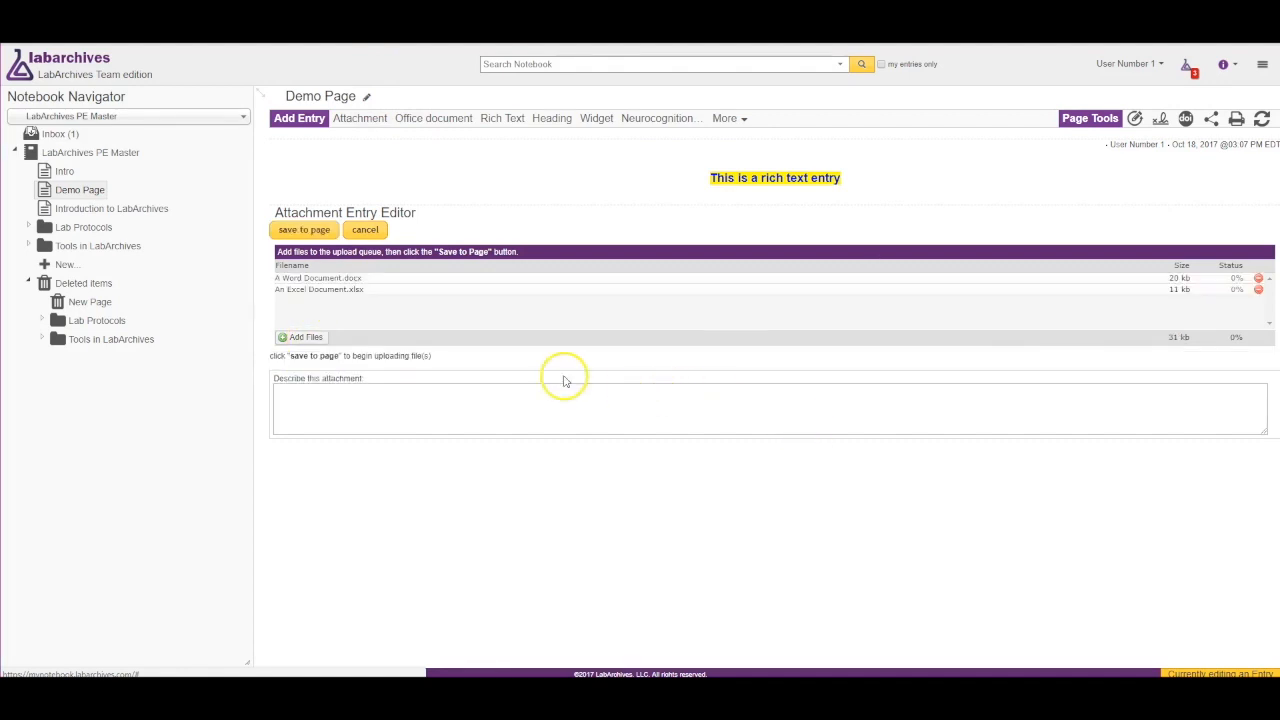
{"action": "left_click", "coordinate": [305, 232]}
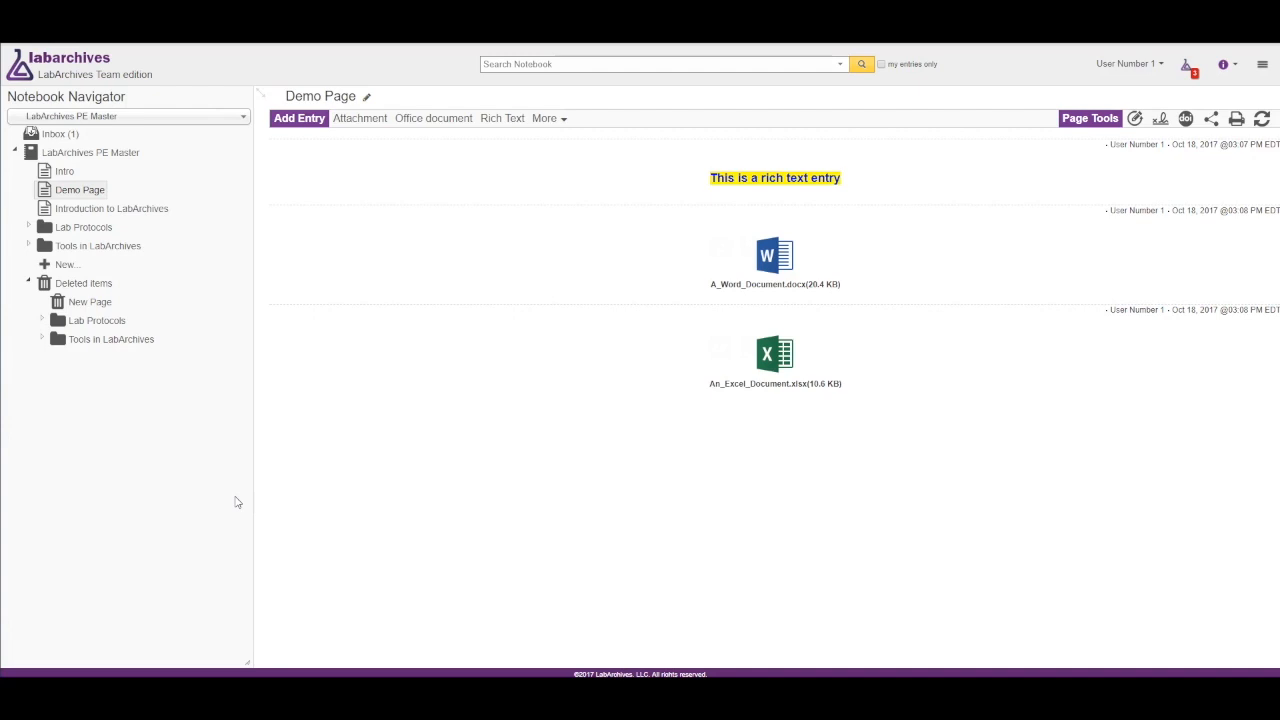
Add a comment to the rich text entry.
{"action": "mouse_move", "coordinate": [392, 293]}
{"action": "mouse_move", "coordinate": [309, 166]}
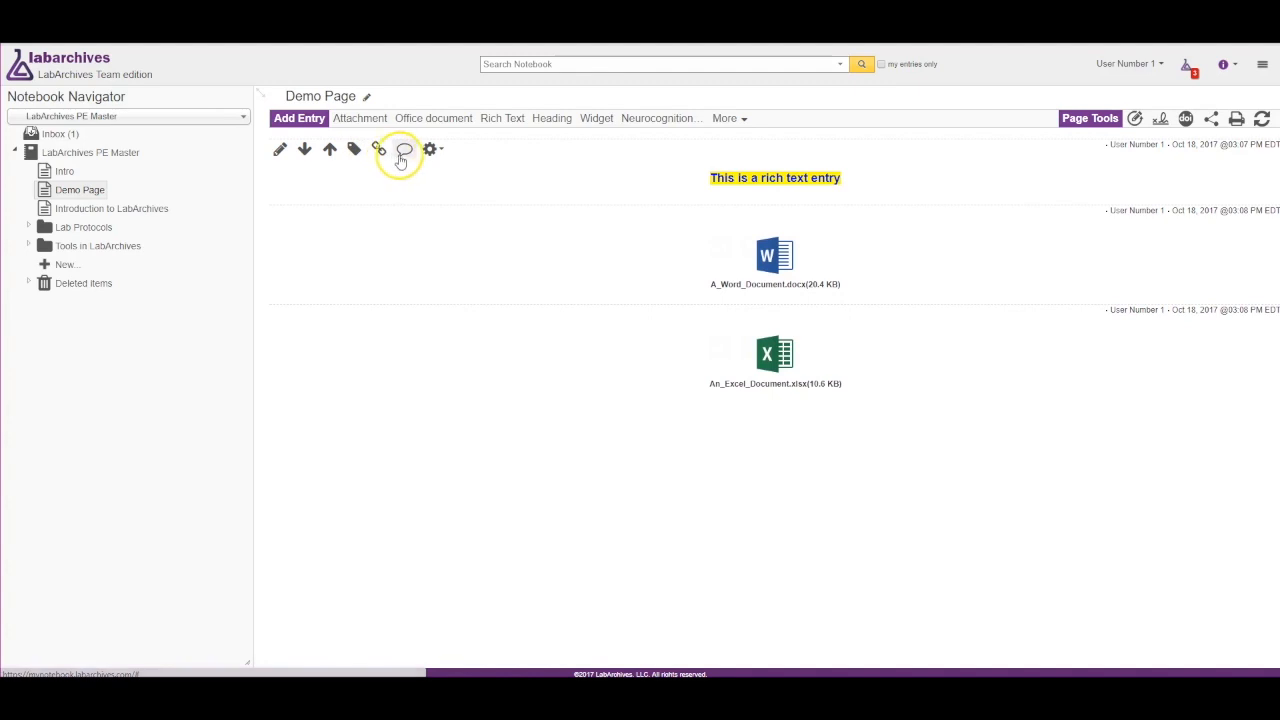
{"action": "left_click", "coordinate": [405, 150]}
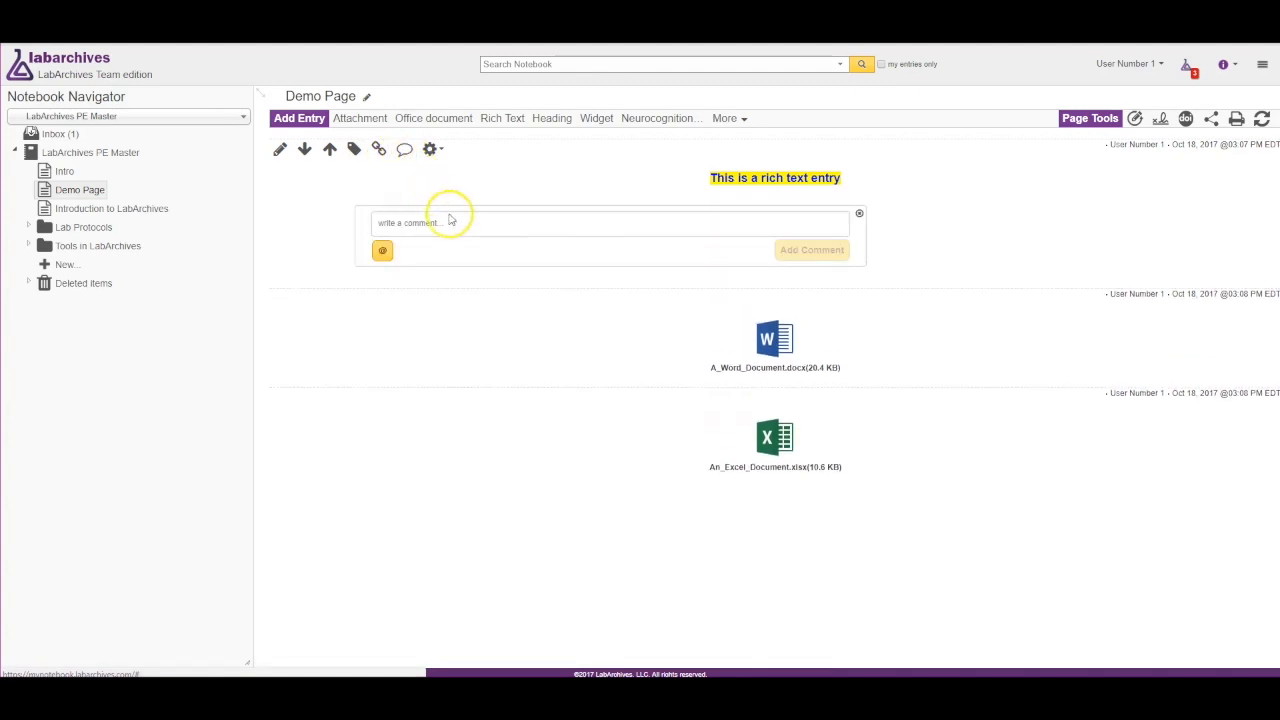
{"action": "left_click", "coordinate": [381, 251]}
{"action": "left_click", "coordinate": [395, 296]}
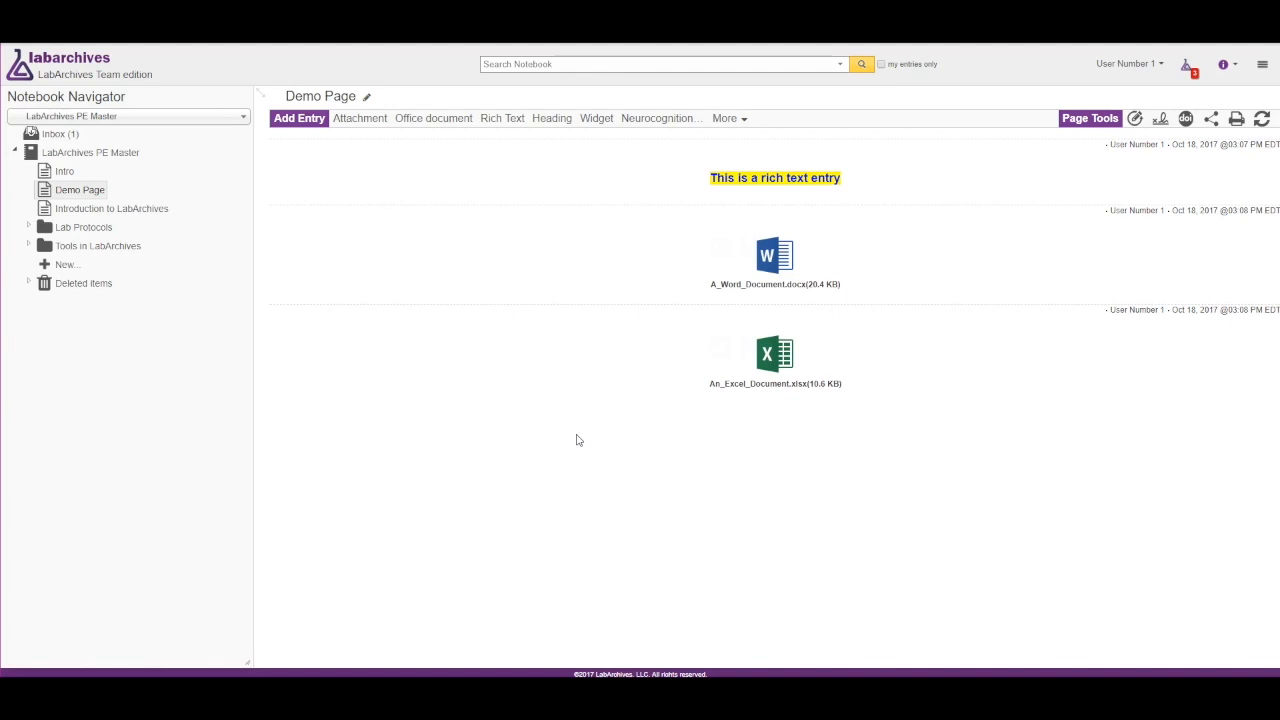
Share Demo Page by inviting a recipient's e-mail address with view-only access and send the invitation.
{"action": "left_click", "coordinate": [432, 149]}
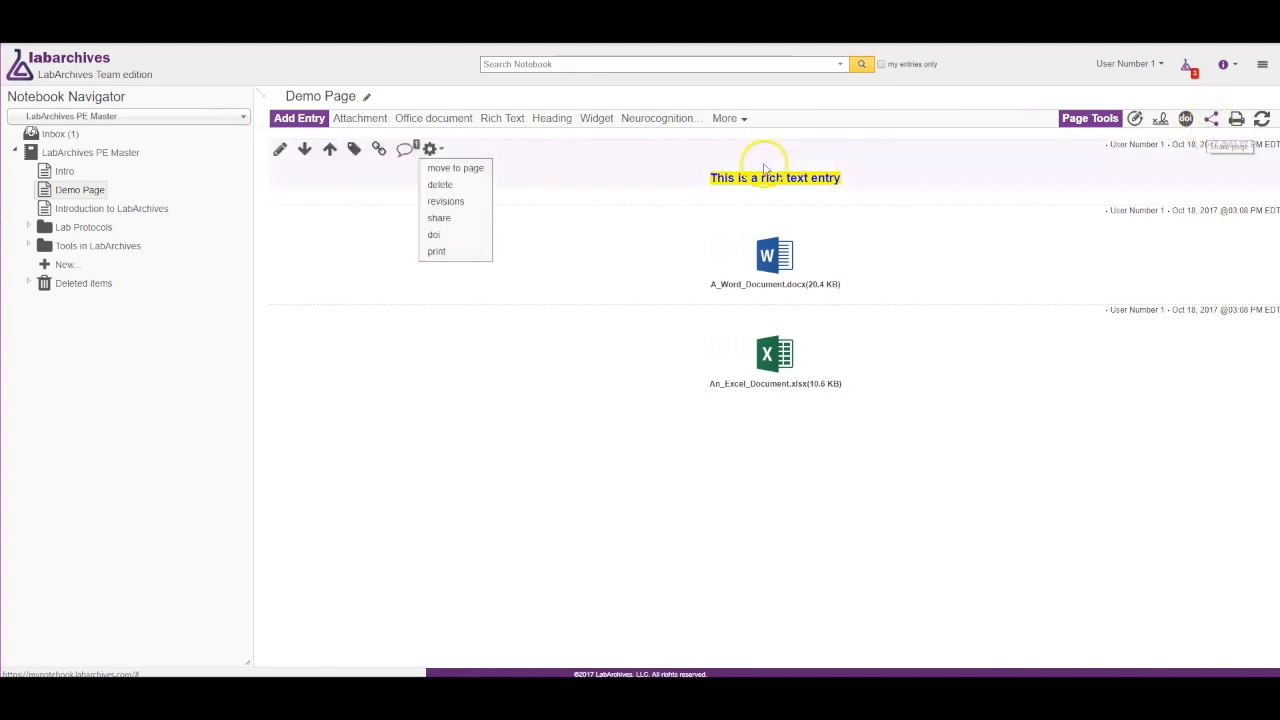
{"action": "right_click", "coordinate": [98, 196]}
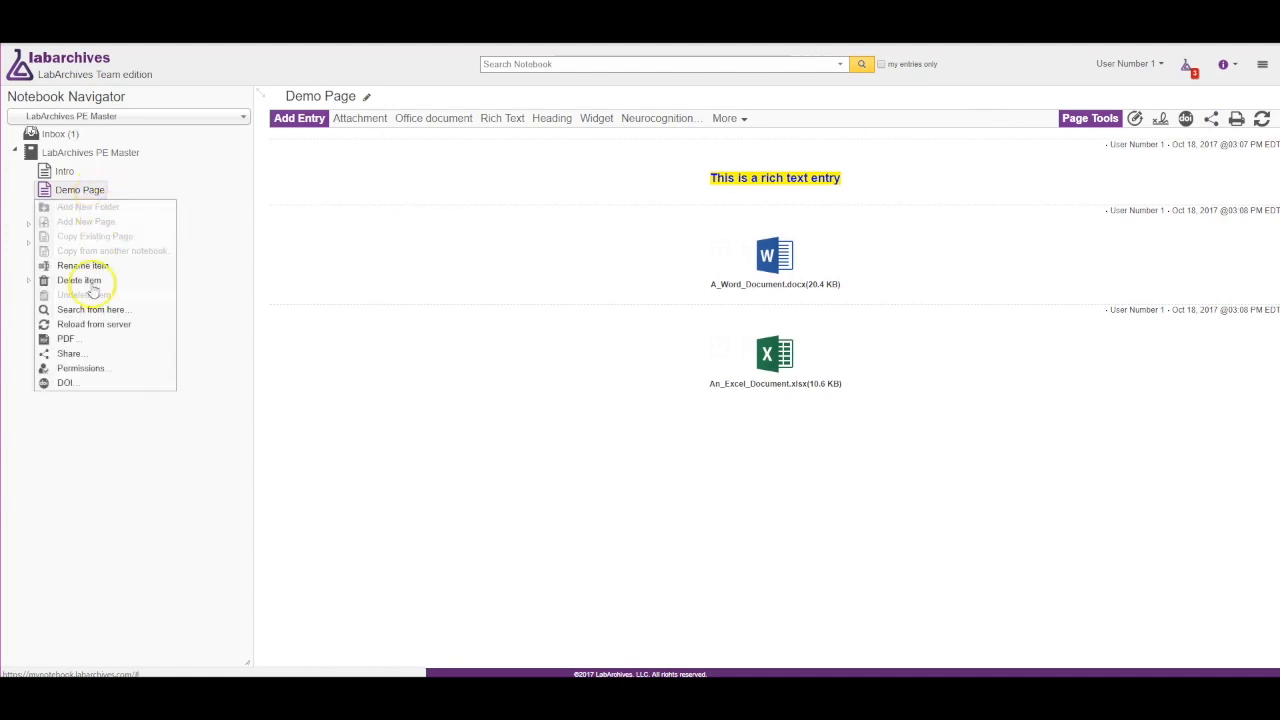
{"action": "left_click", "coordinate": [67, 358]}
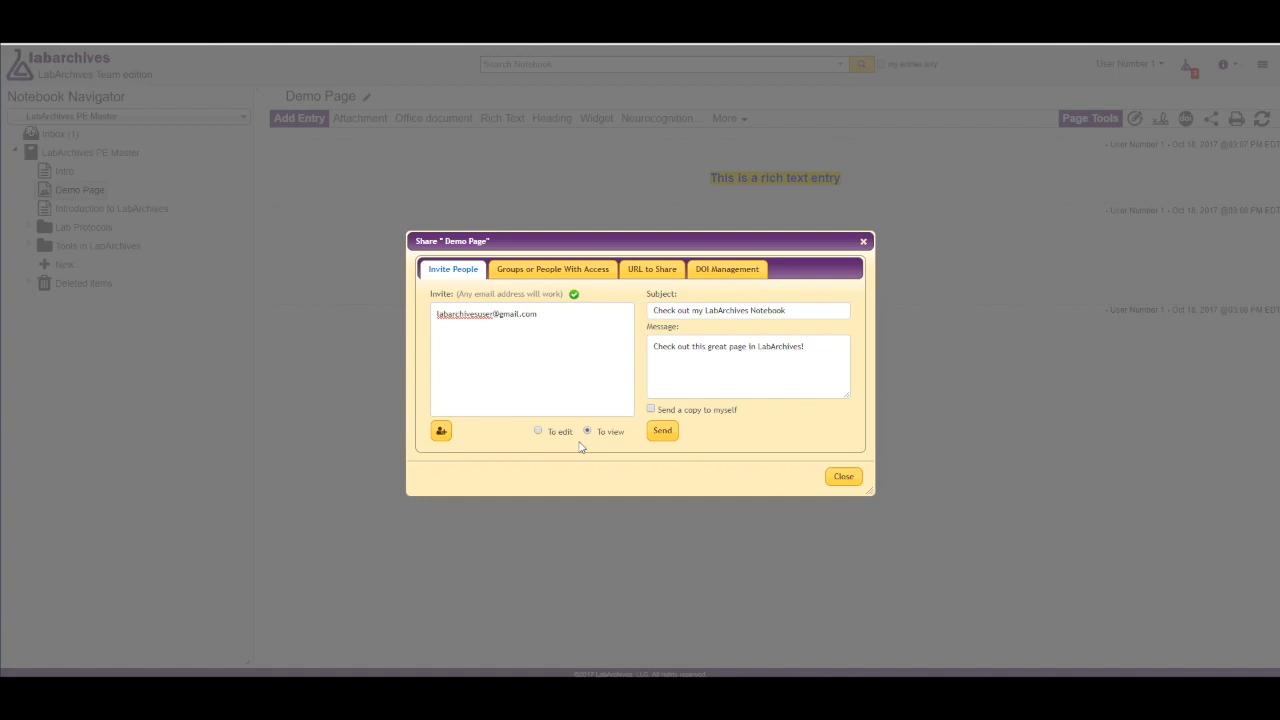
{"action": "left_click", "coordinate": [660, 431]}
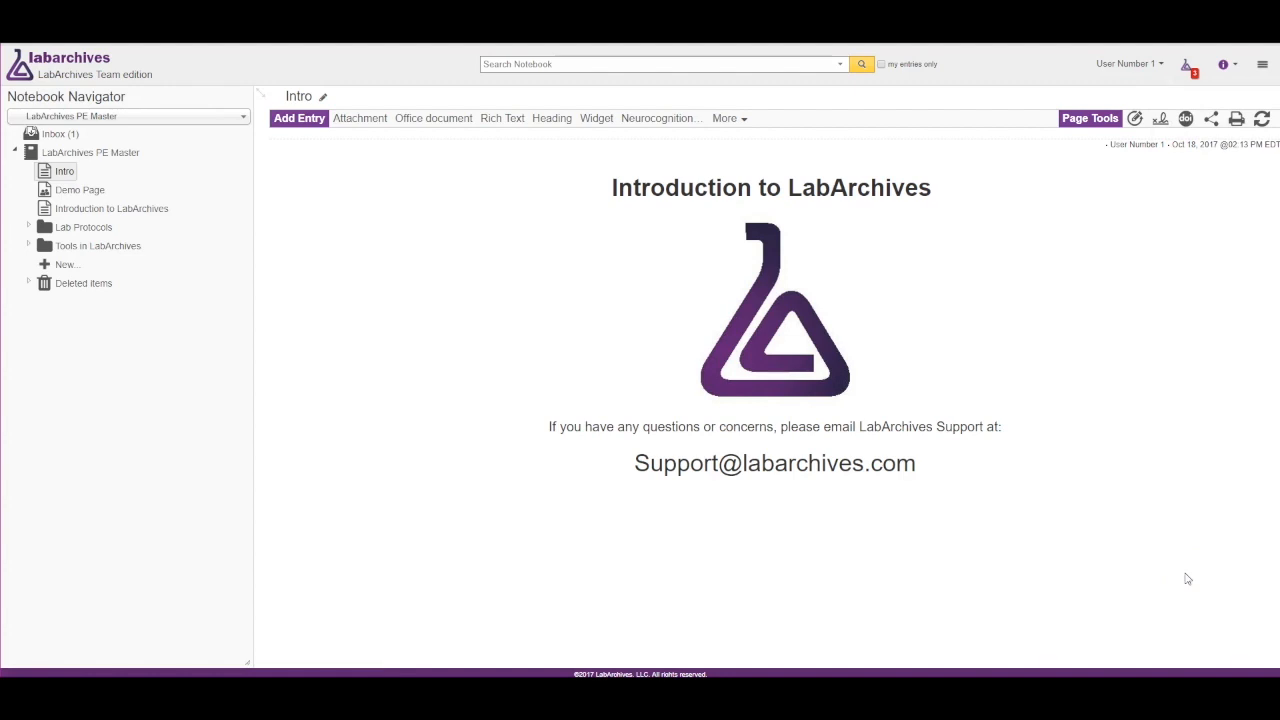
Open the Help menu to view the available support resources.
{"action": "left_click", "coordinate": [1227, 70]}
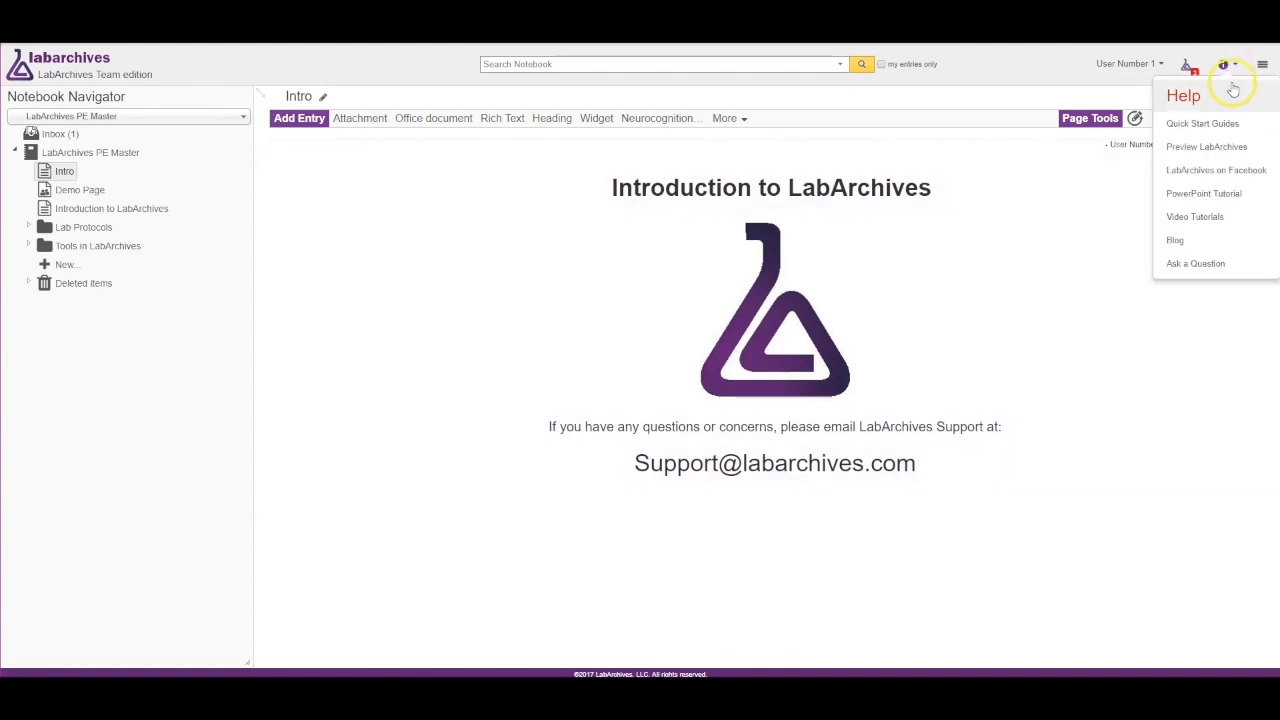
{"action": "left_click", "coordinate": [1055, 585]}
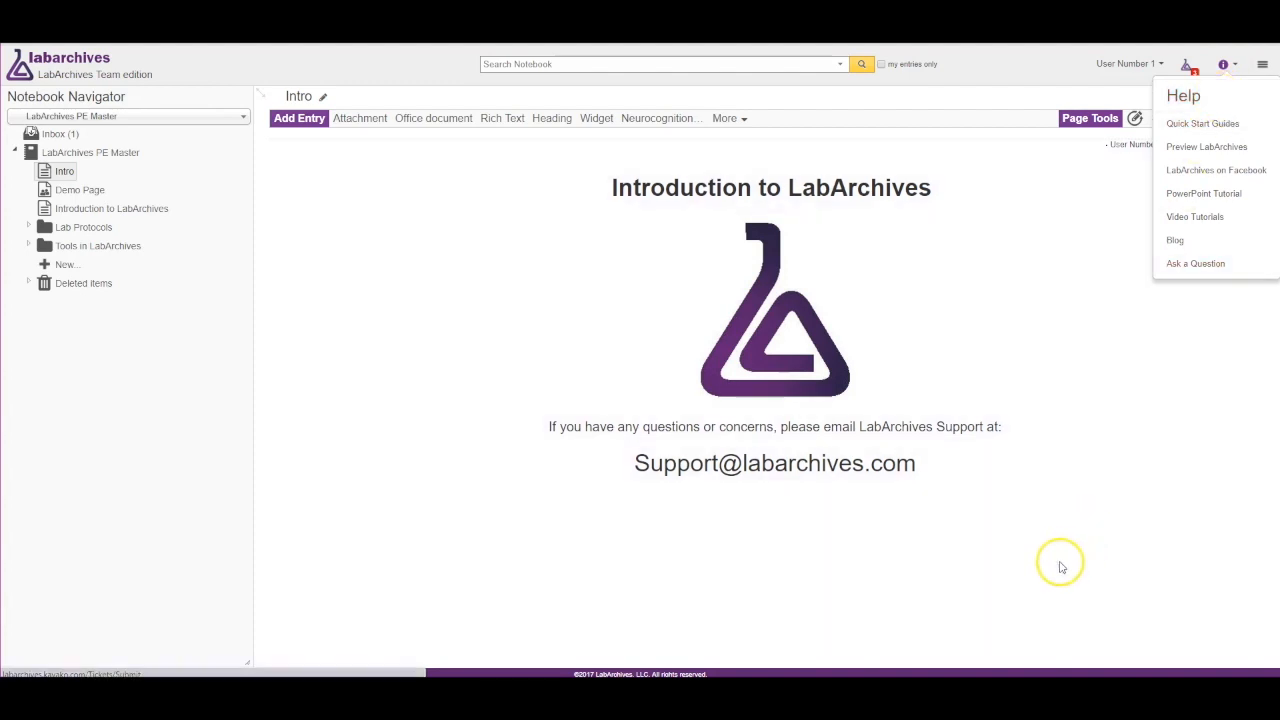